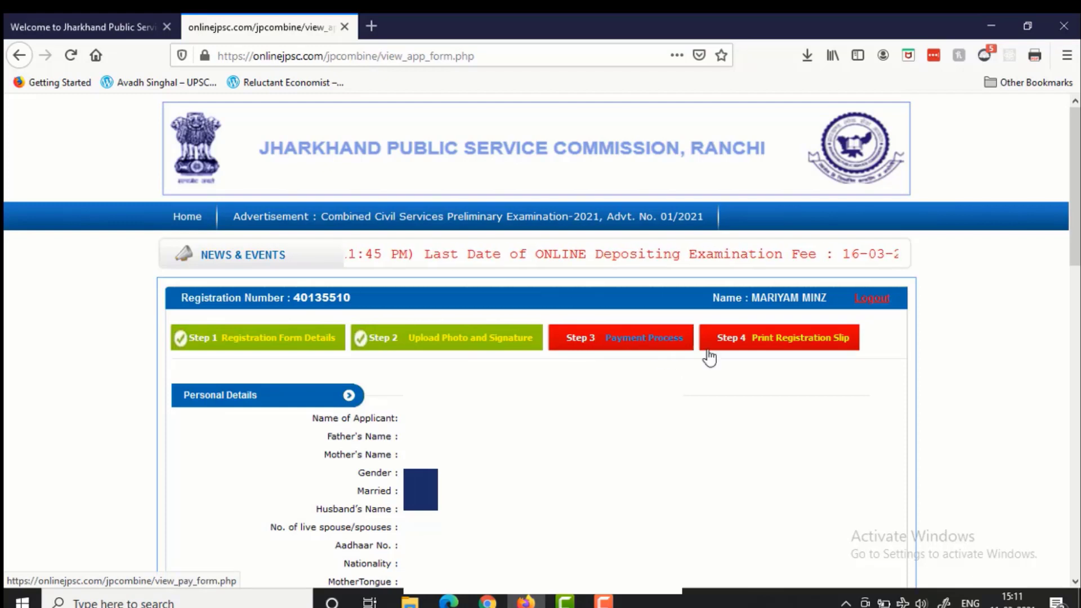
- Open the payment process for the registration and continue to pay using SBI Collect
click(643, 340)
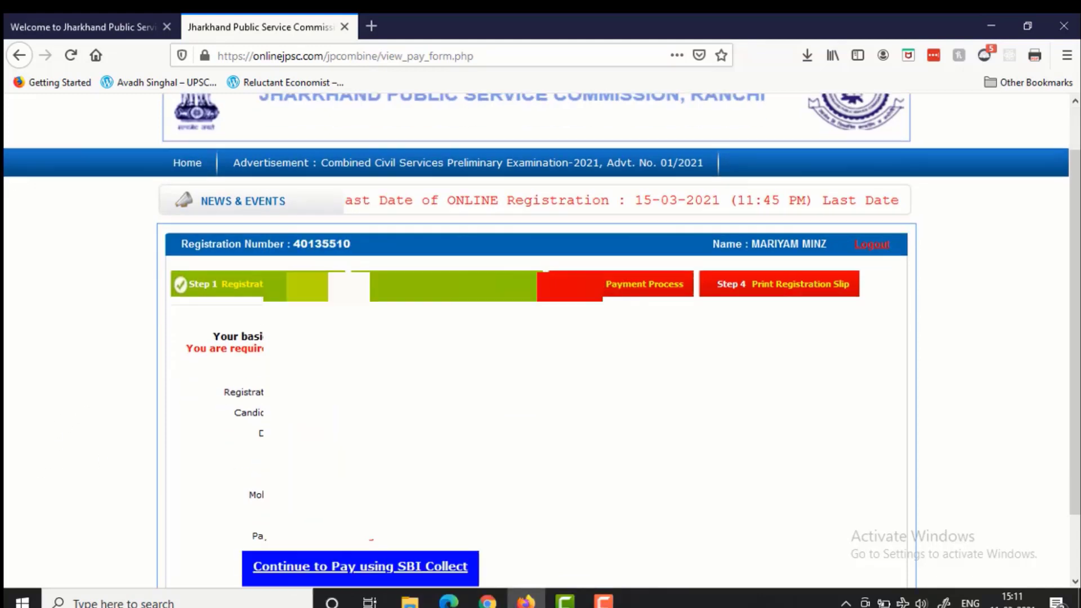
scroll(446, 545, down, 3)
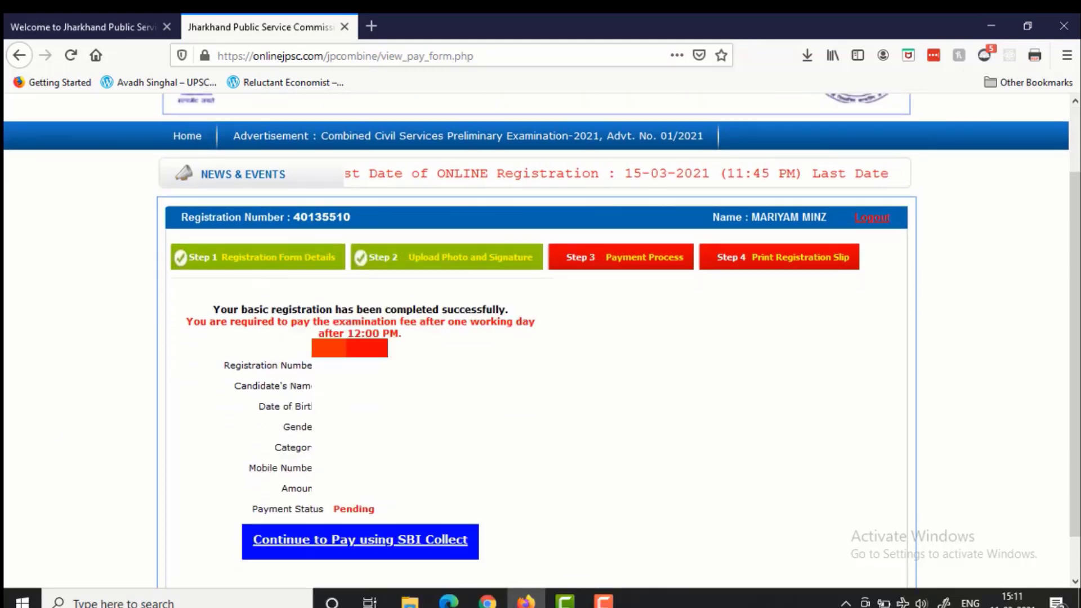
click(409, 544)
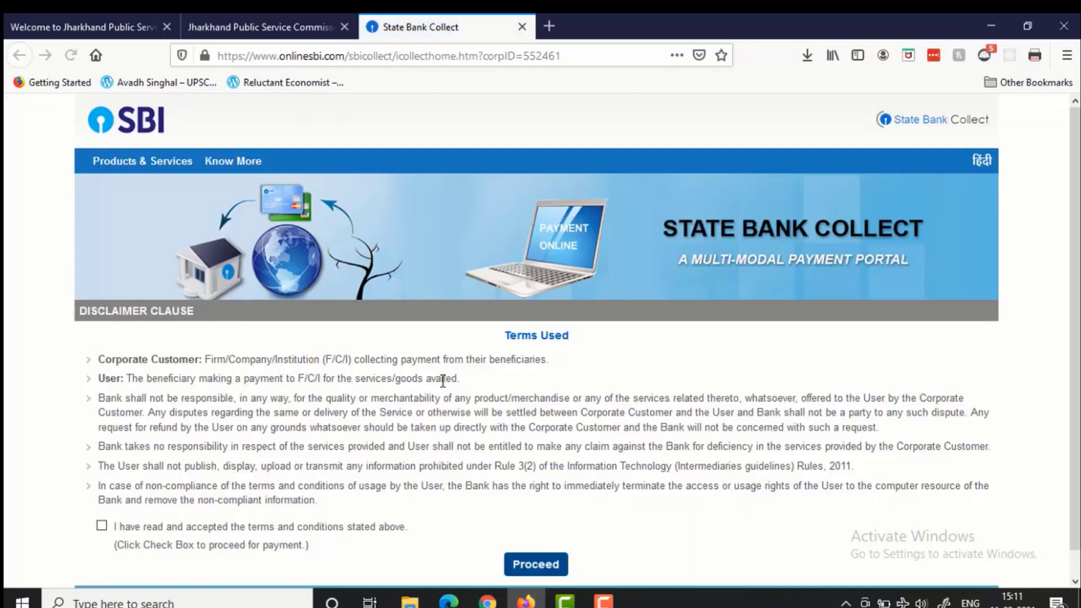
- Accept the State Bank Collect terms and conditions and proceed to the payment details
scroll(205, 424, down, 1)
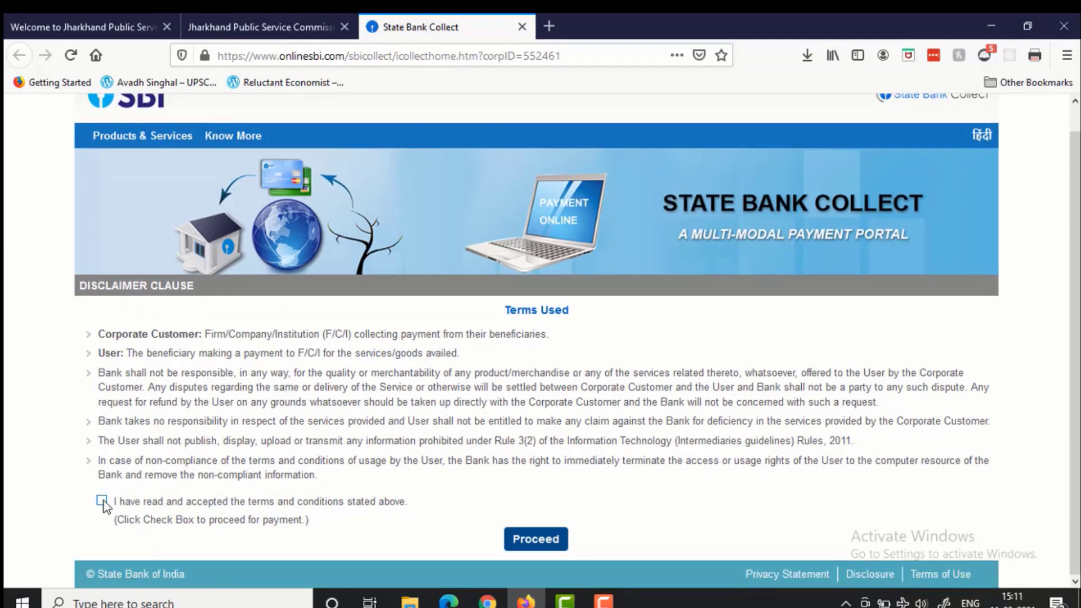
click(102, 501)
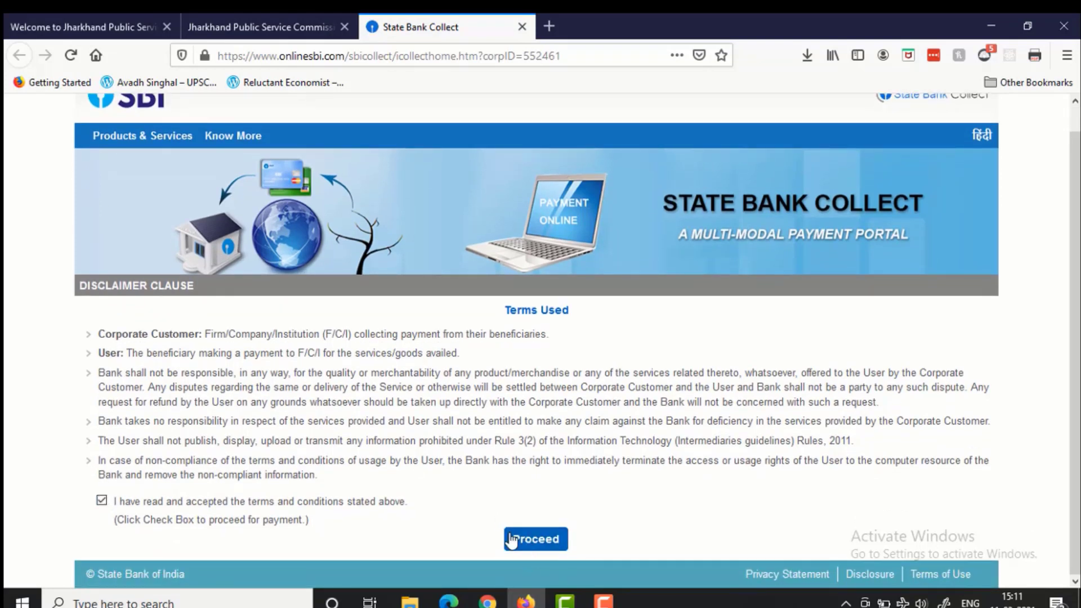
click(101, 501)
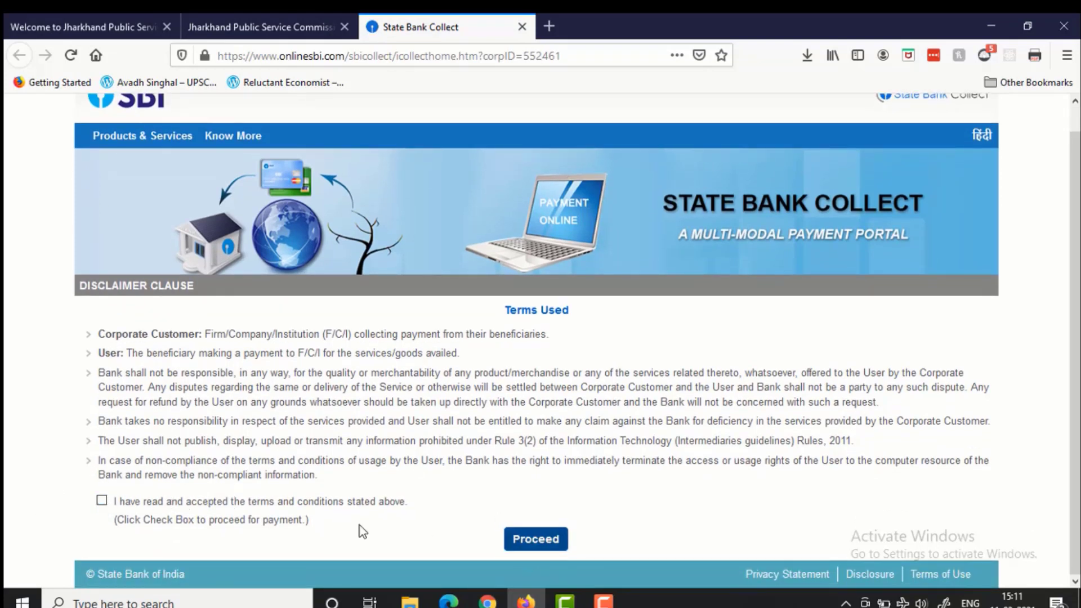
click(102, 500)
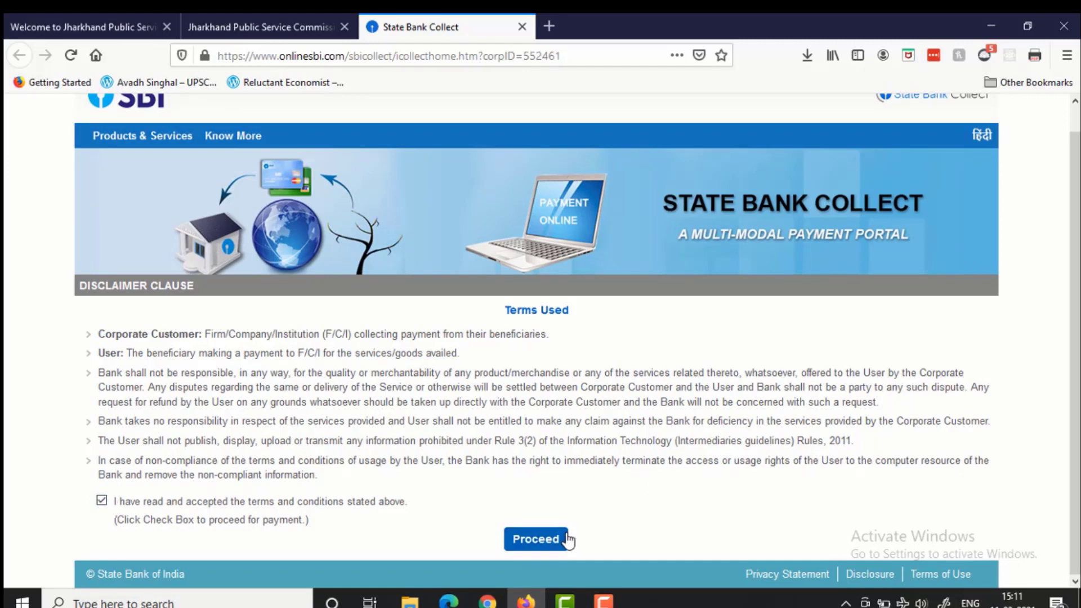
click(549, 540)
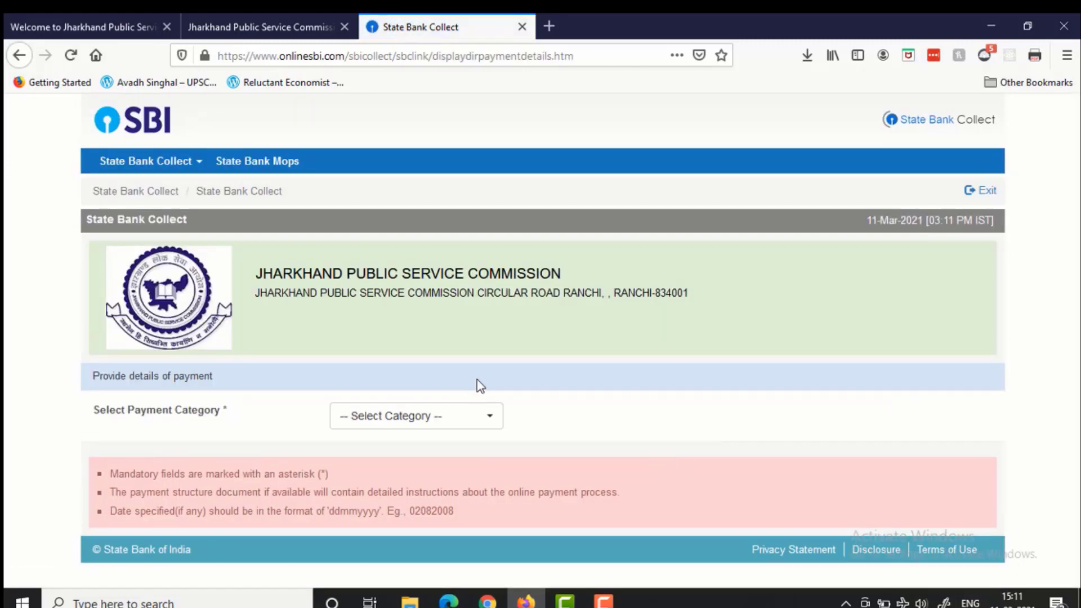
- Select Combined Civil Services Exam-2021 as the payment category and submit the candidate's JPSC registration number
click(472, 422)
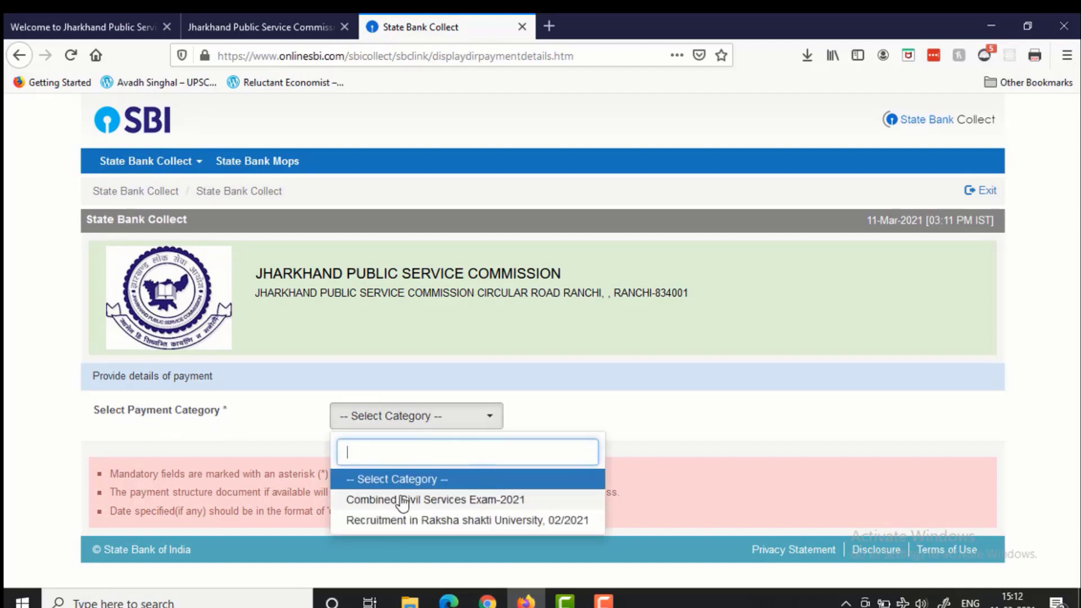
click(465, 507)
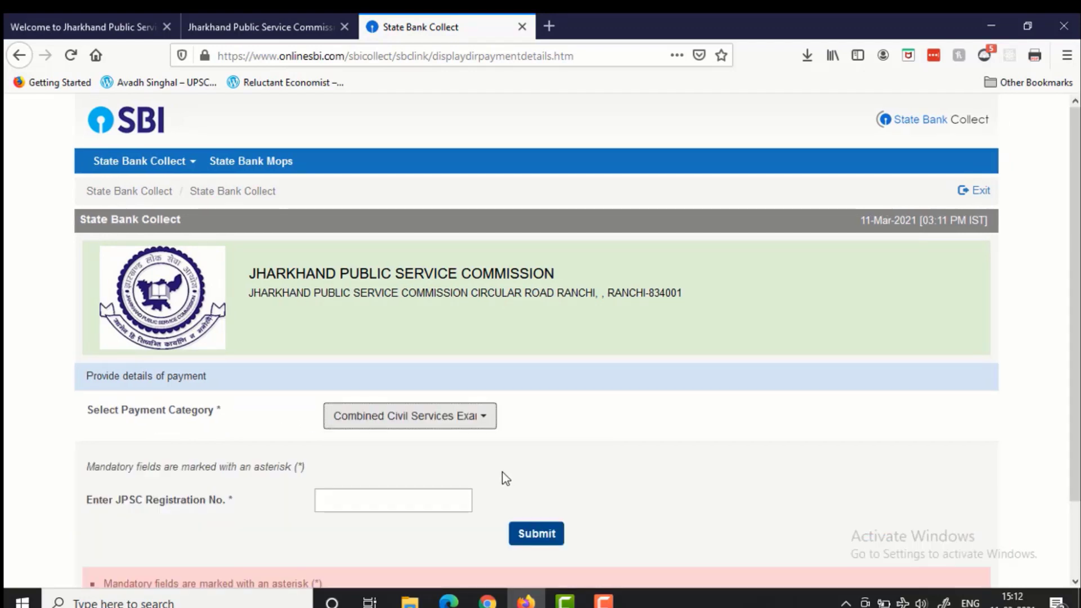
scroll(490, 473, down, 3)
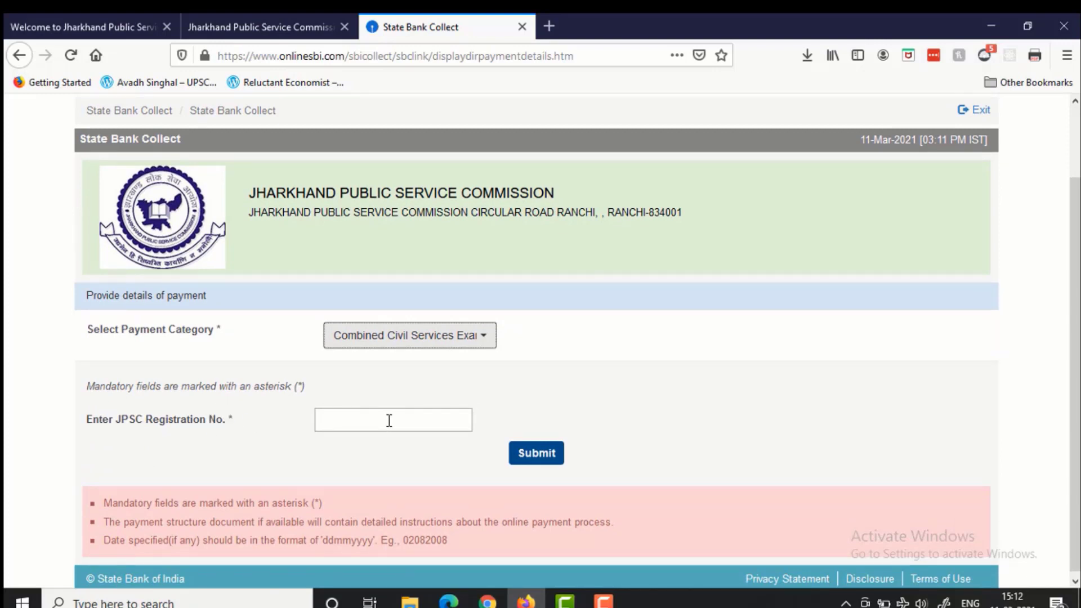
click(389, 421)
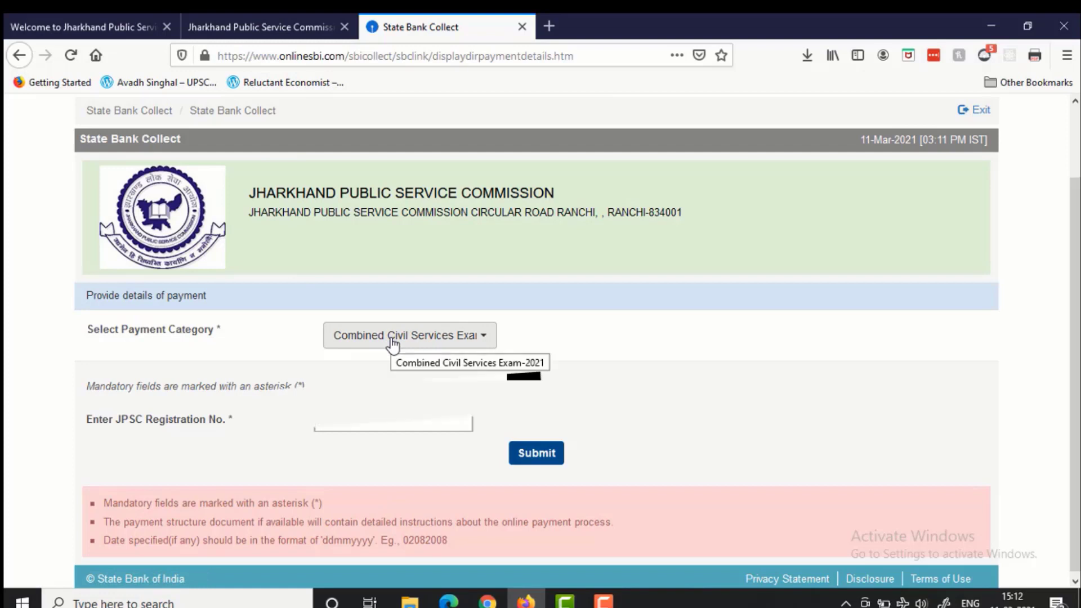
click(525, 461)
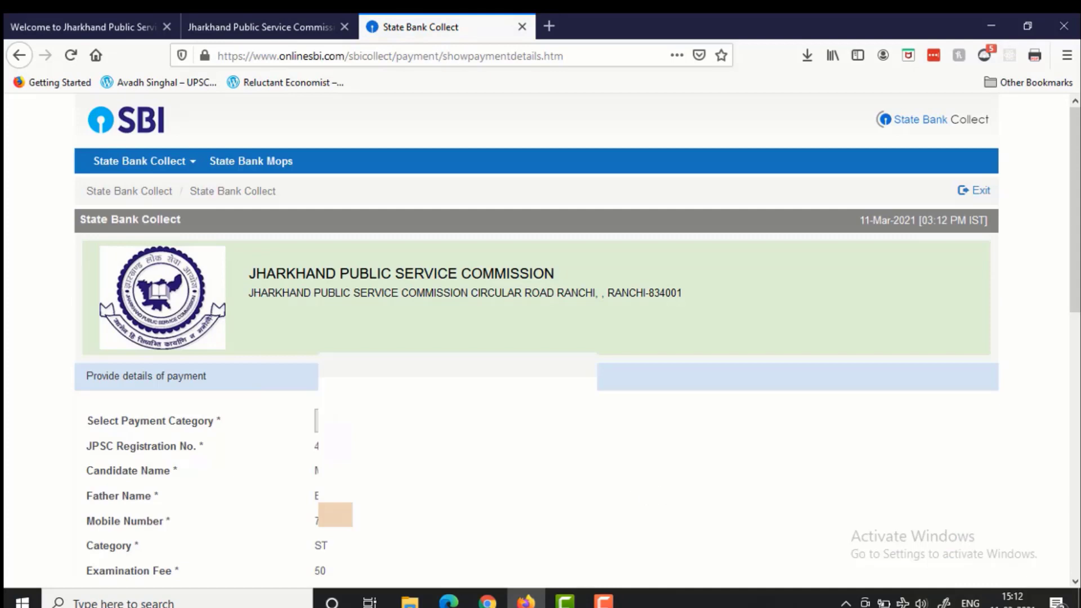
- Submit the payment form with the candidate's personal details and the image text, and confirm the transaction details
scroll(566, 487, down, 6)
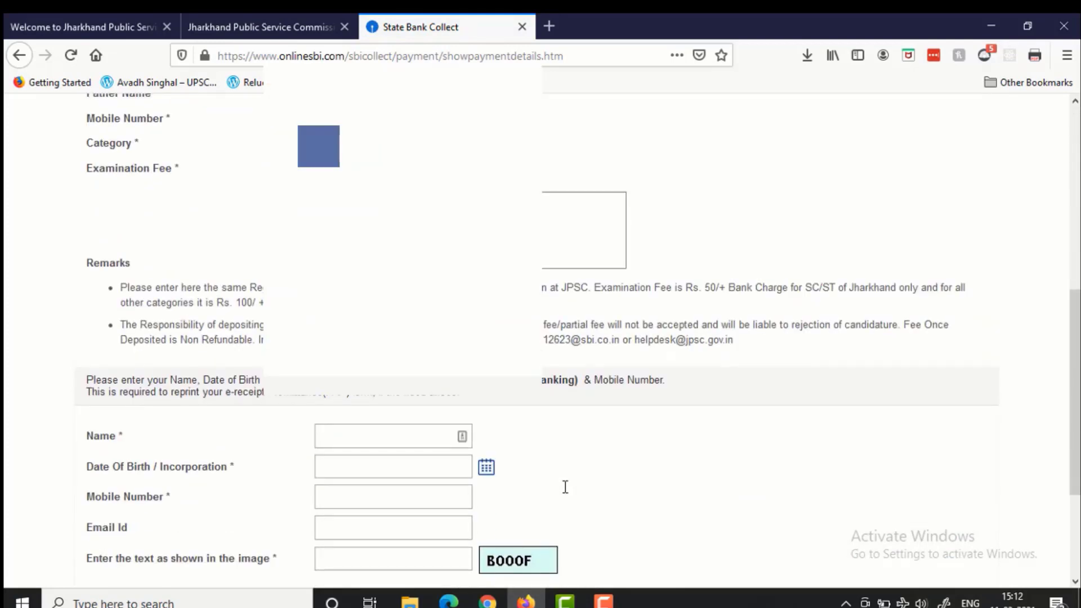
scroll(565, 487, down, 1)
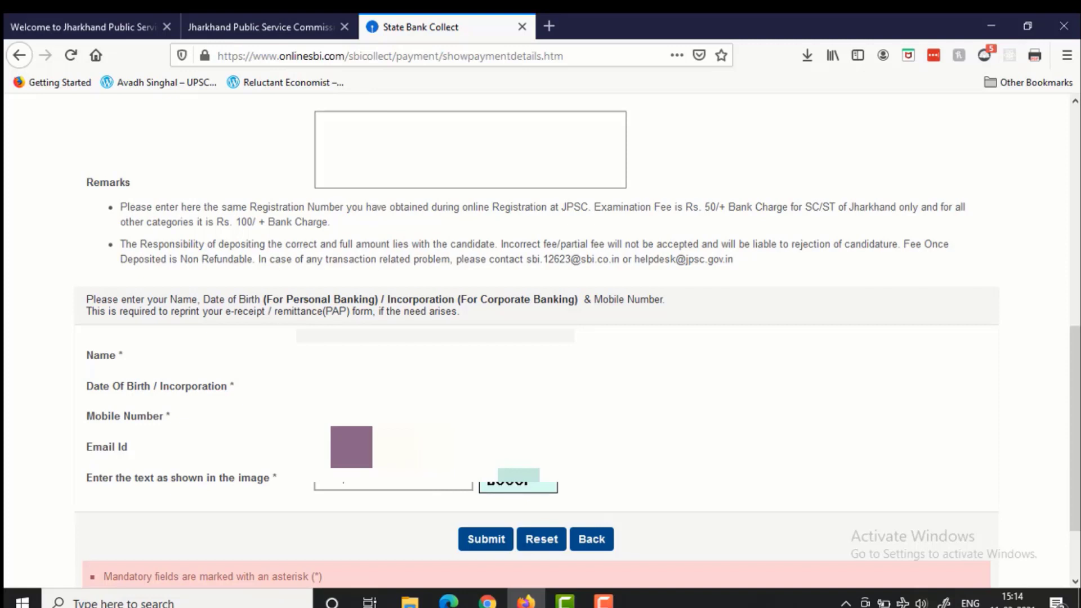
click(484, 545)
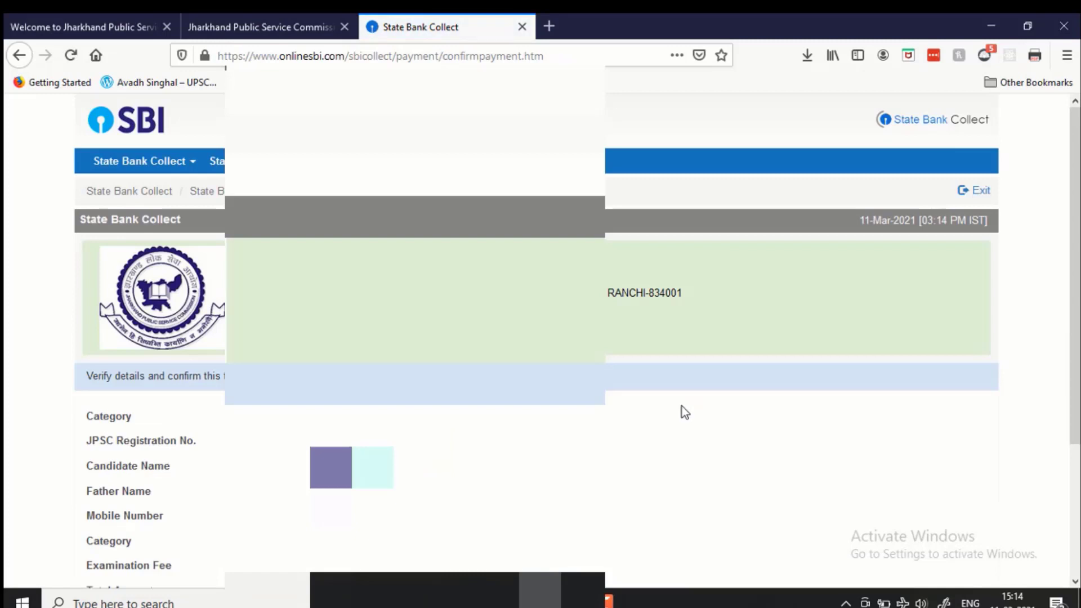
scroll(540, 338, down, 3)
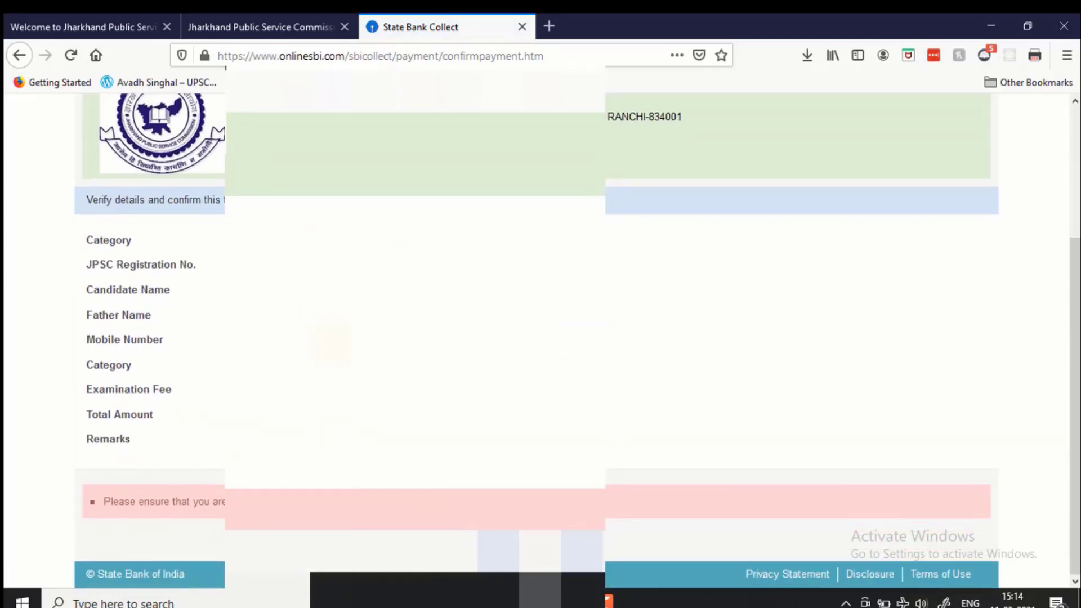
click(498, 549)
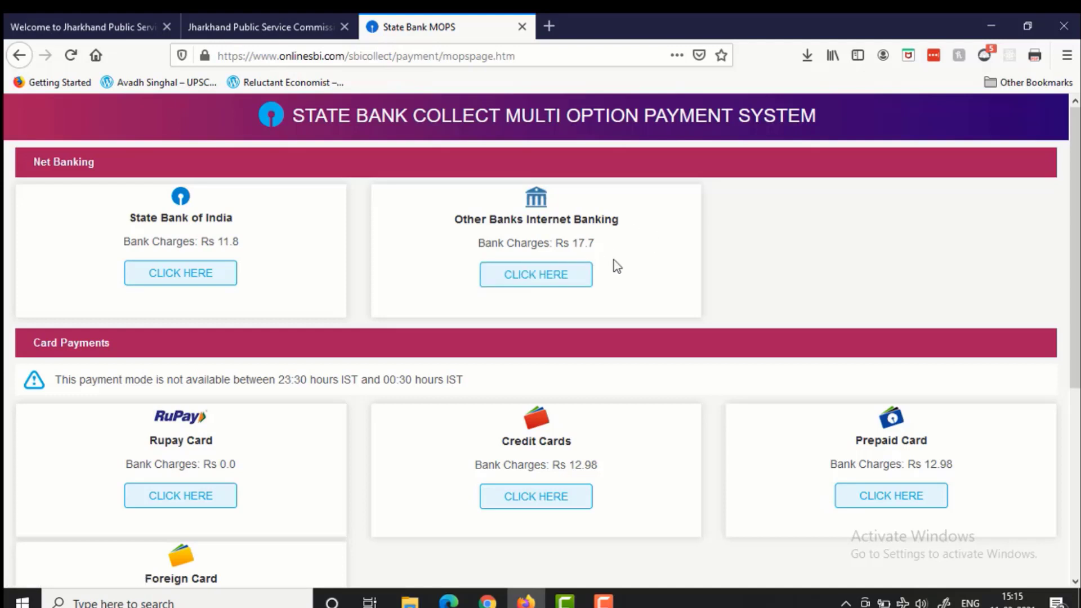
- Compare the bank charges of the available payment modes and choose UPI
scroll(613, 266, down, 3)
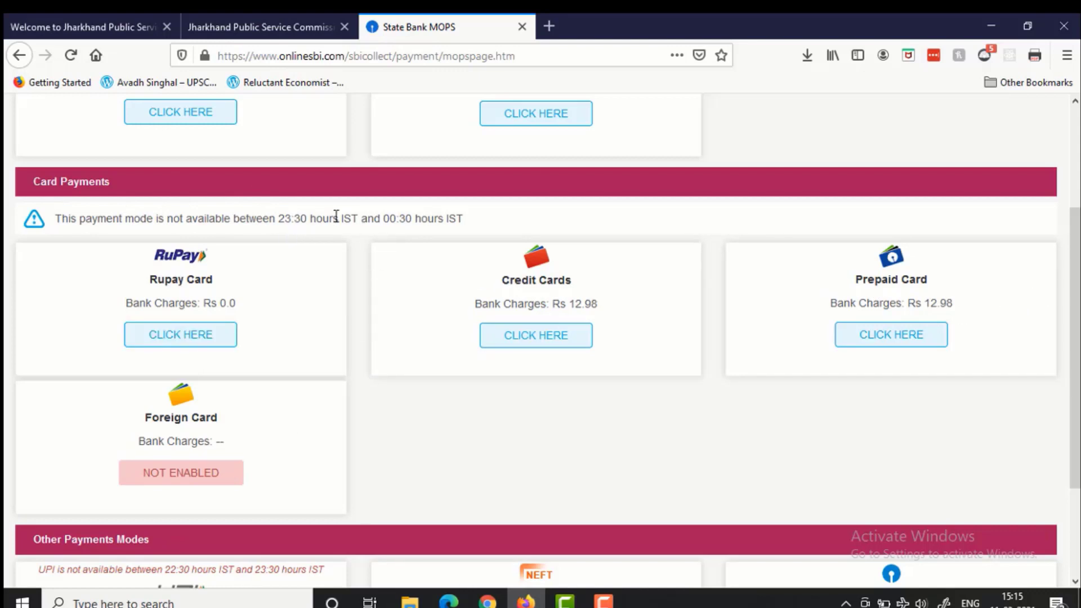
scroll(304, 242, down, 2)
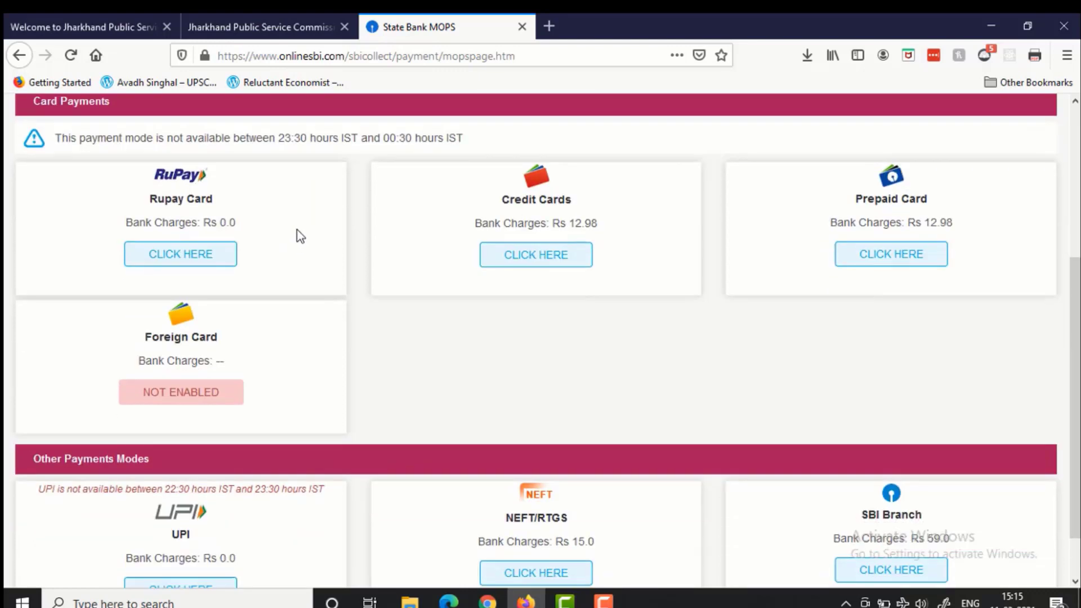
scroll(254, 251, up, 2)
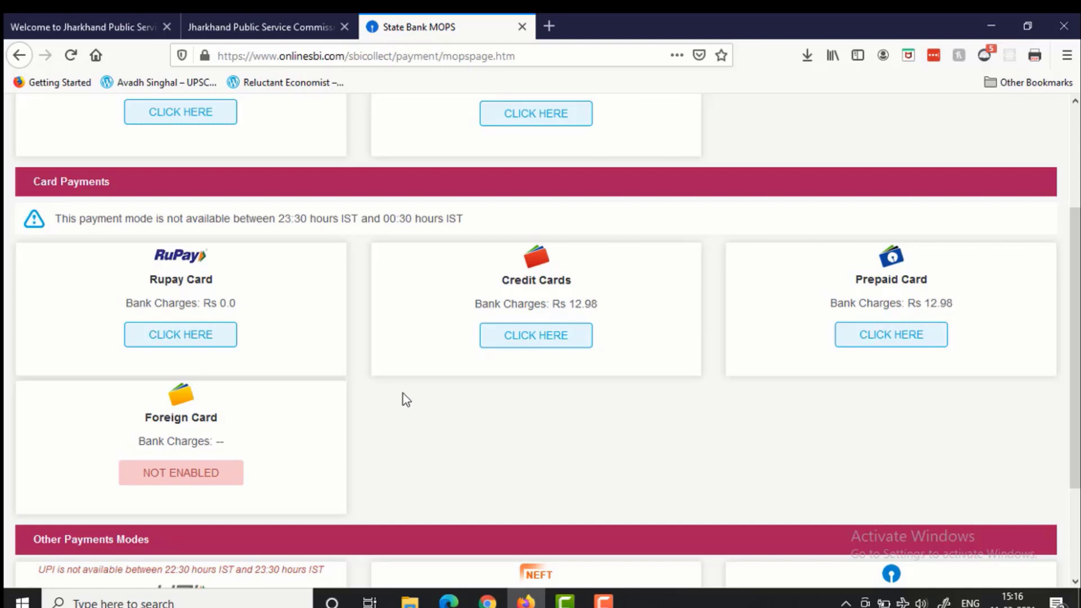
scroll(394, 304, up, 1)
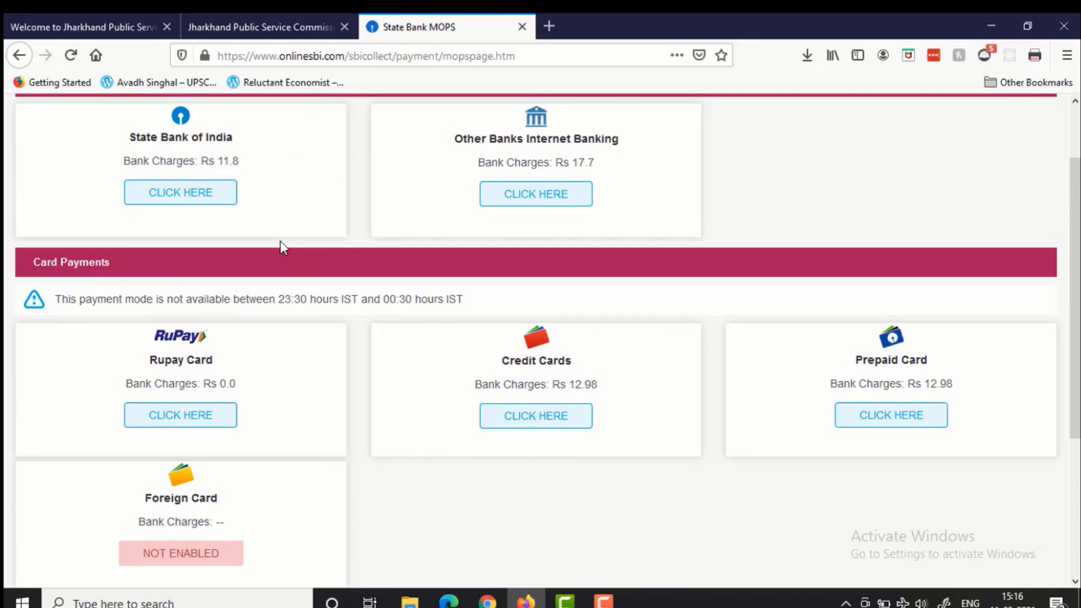
scroll(293, 282, up, 1)
scroll(311, 344, down, 4)
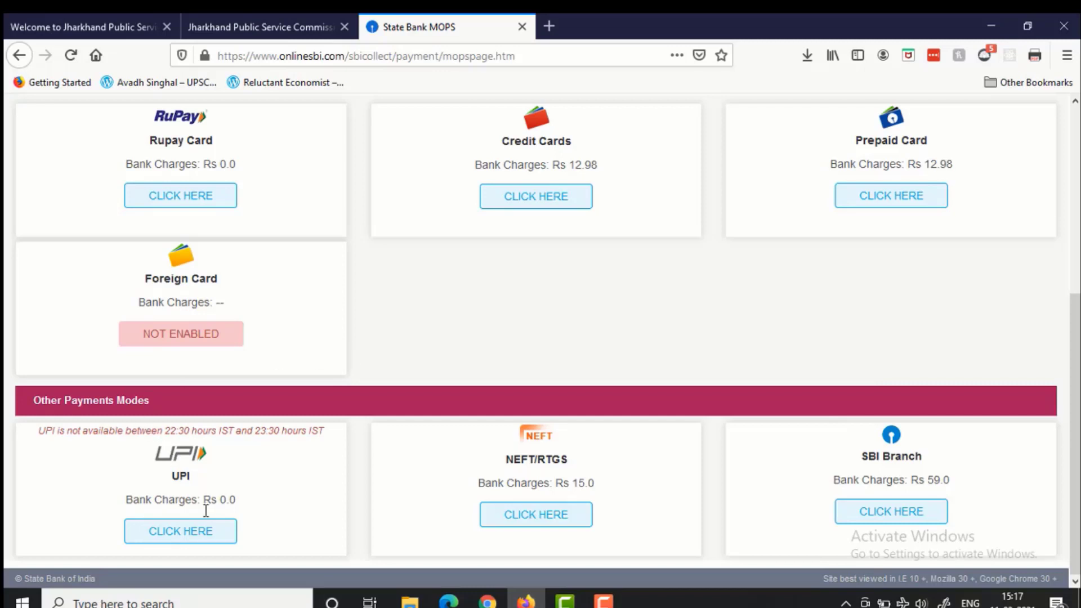
click(208, 536)
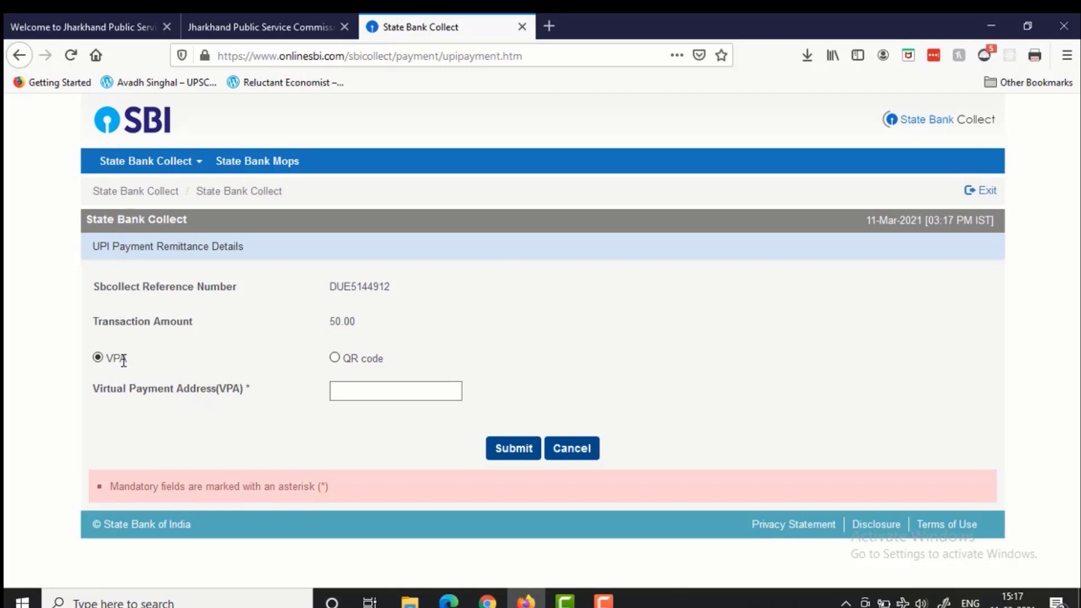
click(400, 389)
text(abcd@upi)
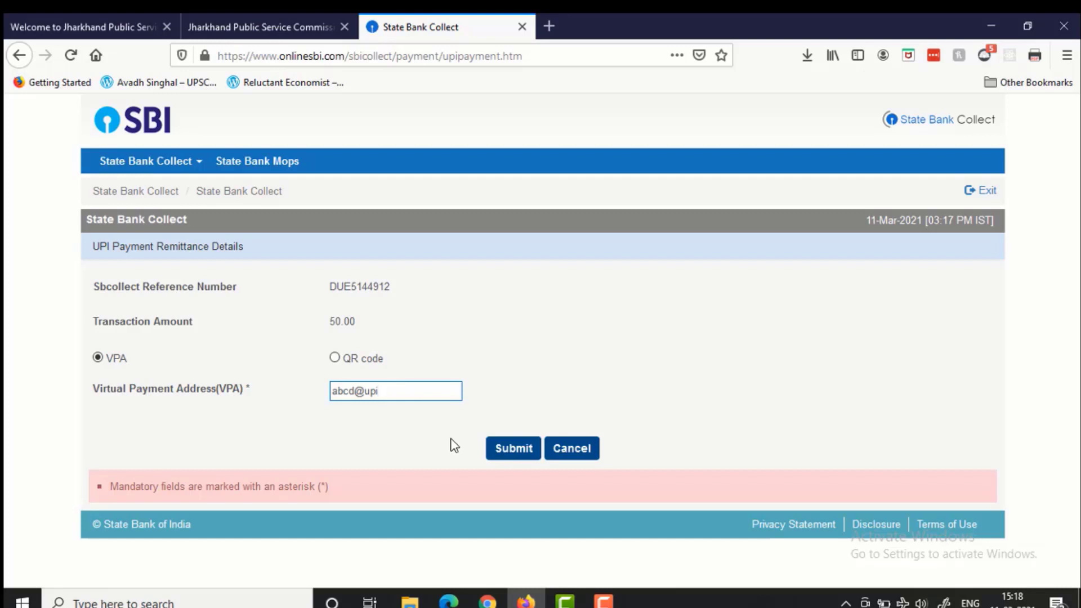
key(BackSpace)
key(BackSpace)
key(BackSpace)
key(BackSpace)
key(BackSpace)
key(BackSpace)
key(BackSpace)
- Pay the examination fee by UPI with the QR code option and open the payment e-receipt
click(335, 358)
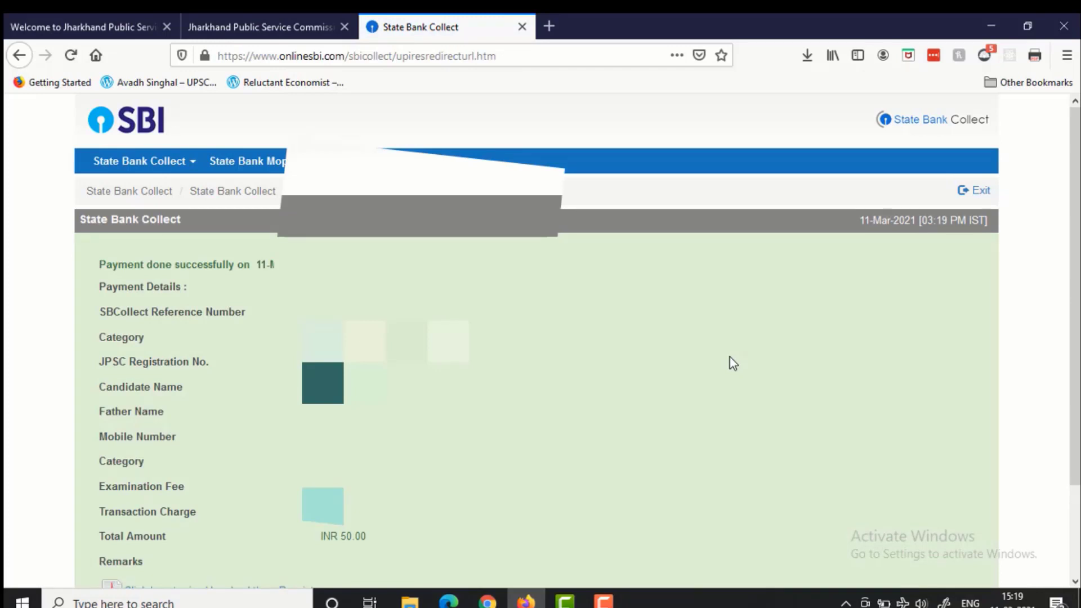
scroll(536, 338, down, 2)
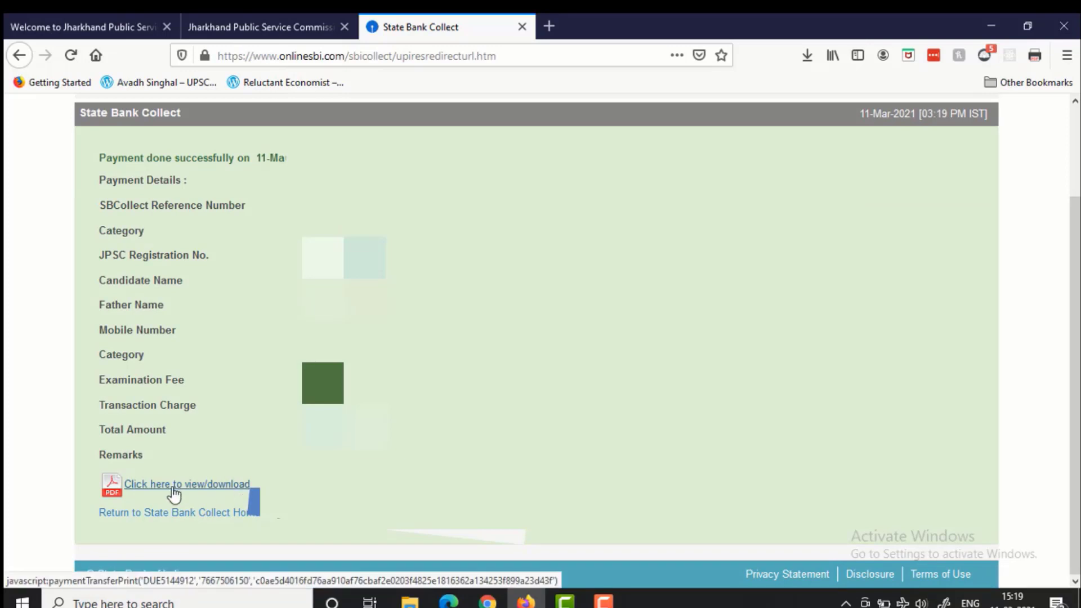
click(241, 487)
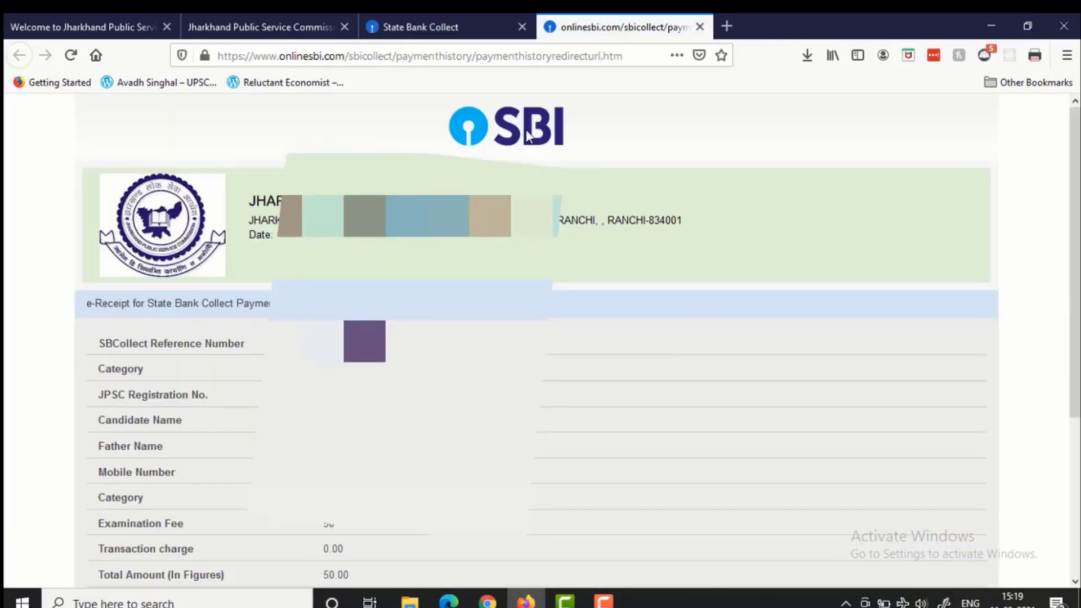
- Print the e-receipt with Save to PDF as the destination and save it in Downloads as paymenthistoryredirecturl.htm.pdf
scroll(535, 338, down, 4)
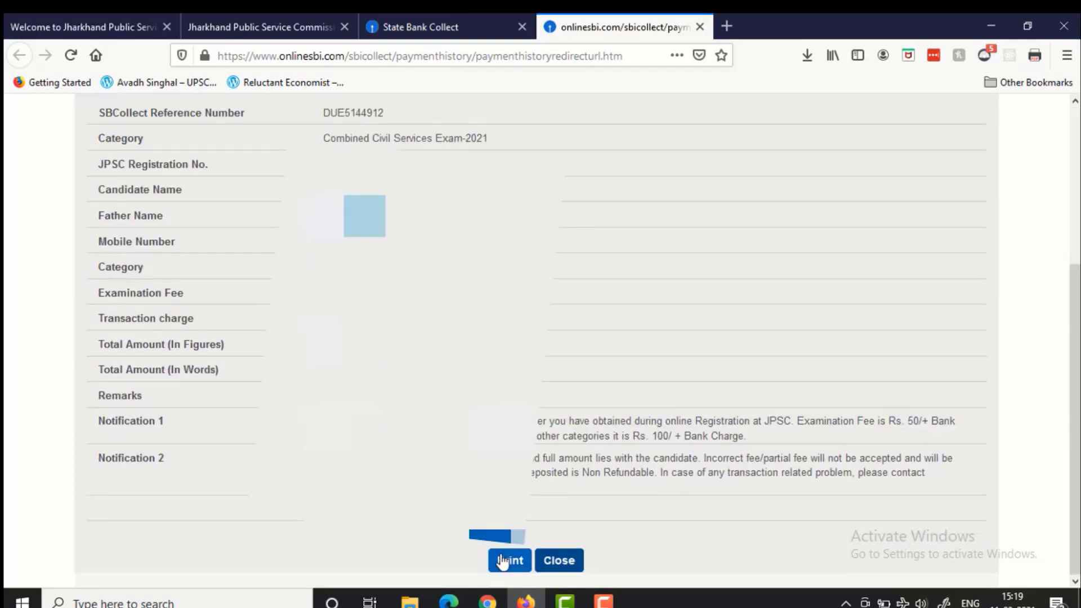
click(508, 560)
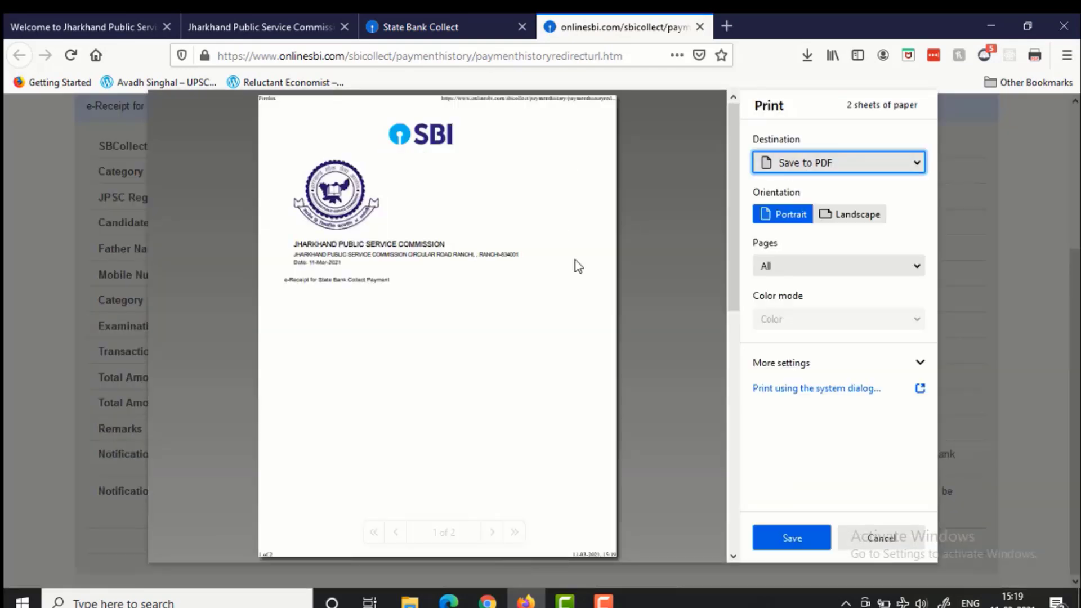
click(879, 162)
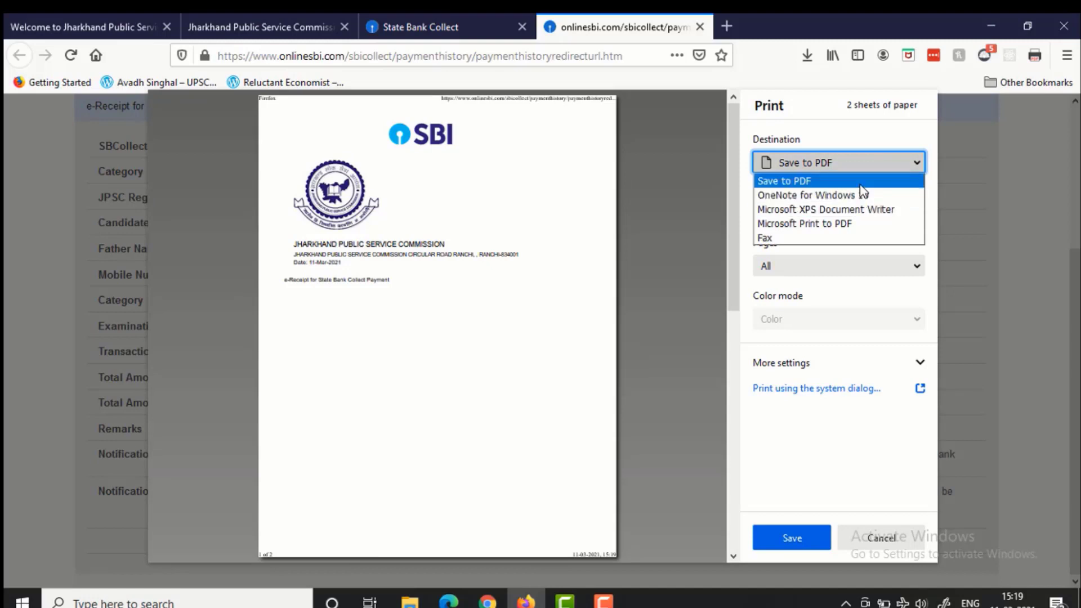
click(860, 181)
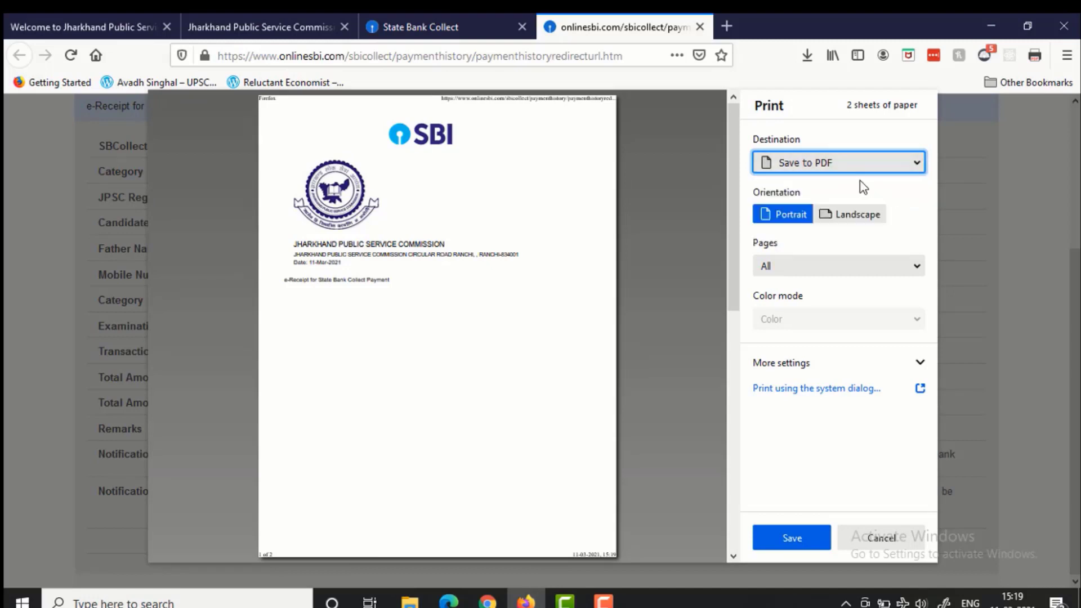
click(813, 534)
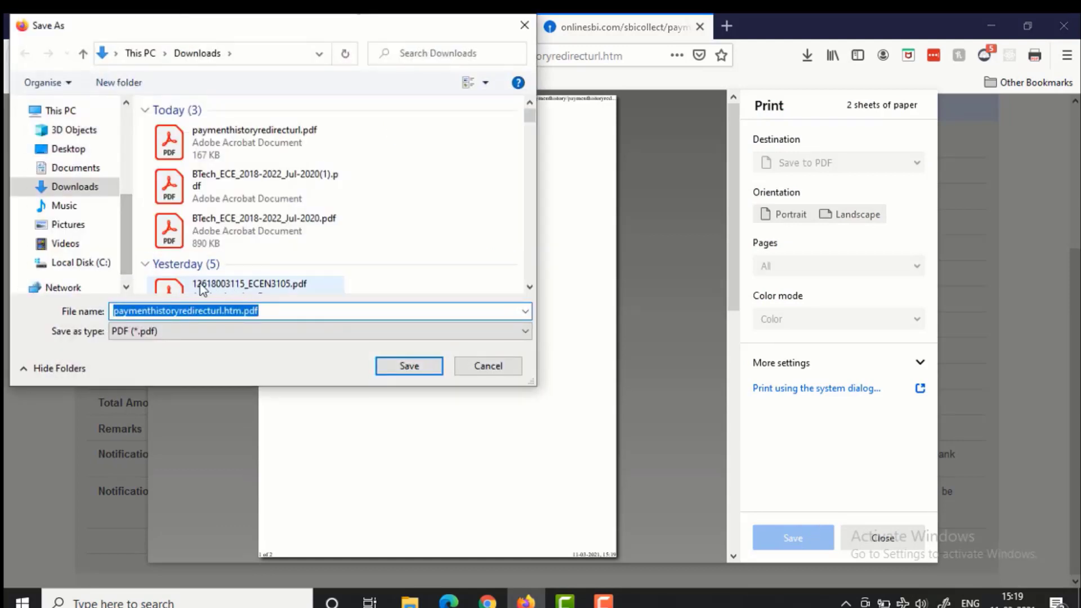
click(223, 310)
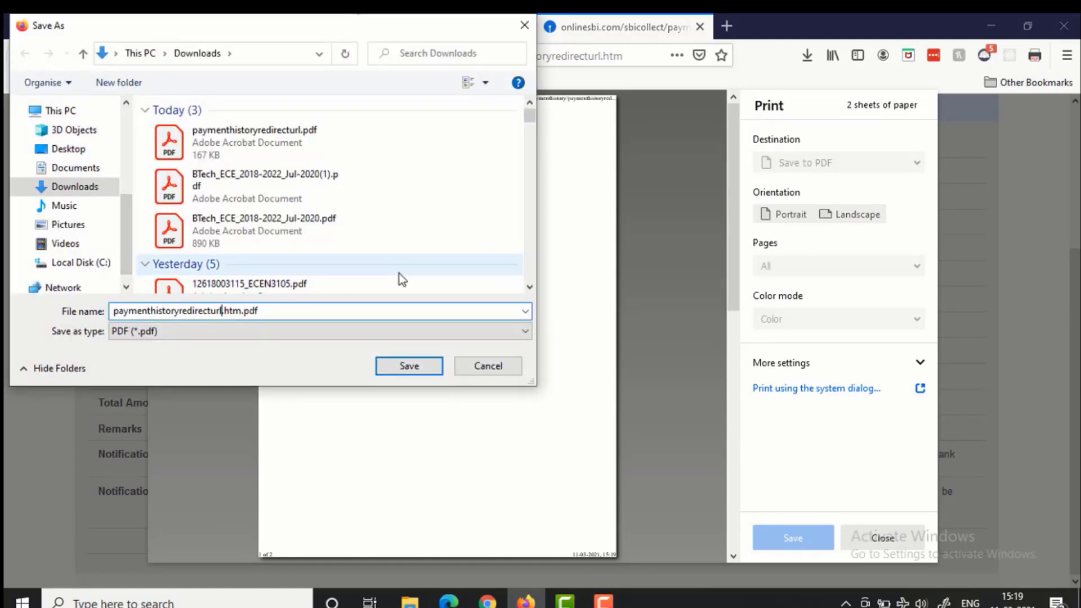
click(410, 367)
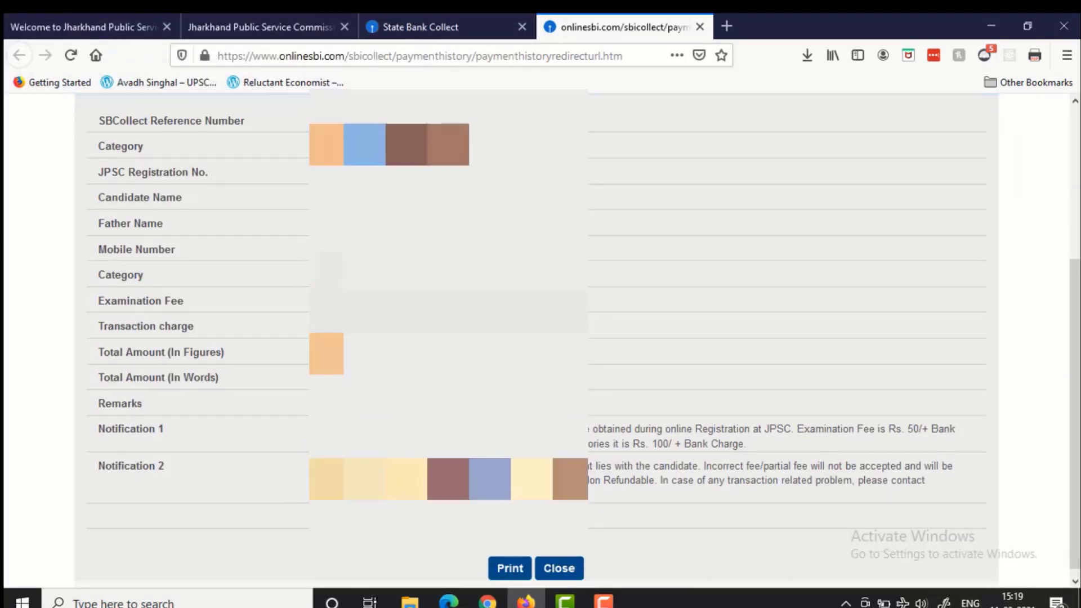
- Close the e-receipt page and return to the State Bank Collect home page
scroll(541, 338, down, 1)
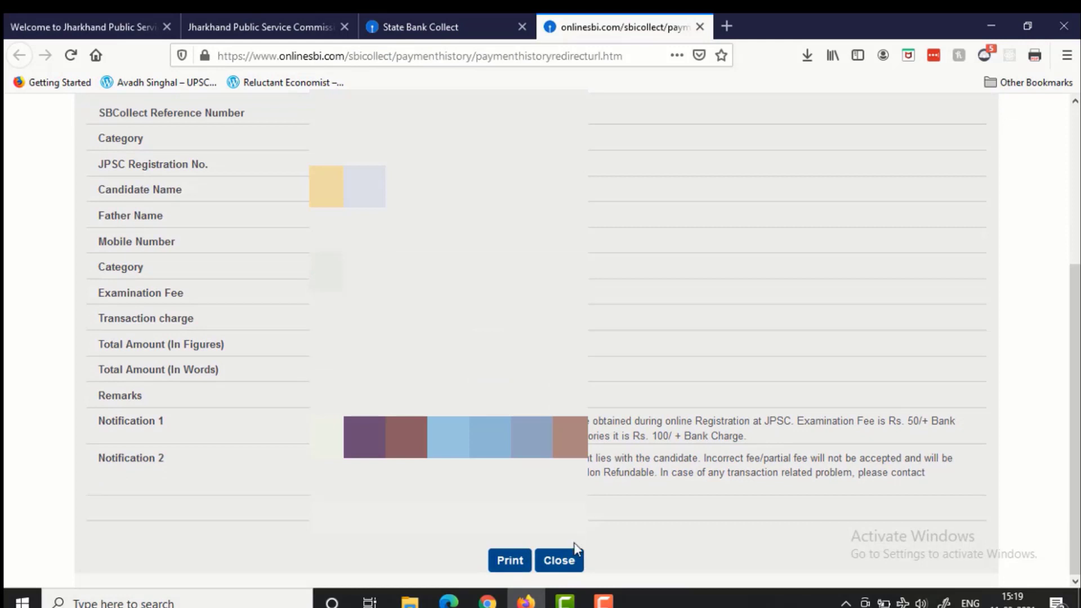
click(561, 564)
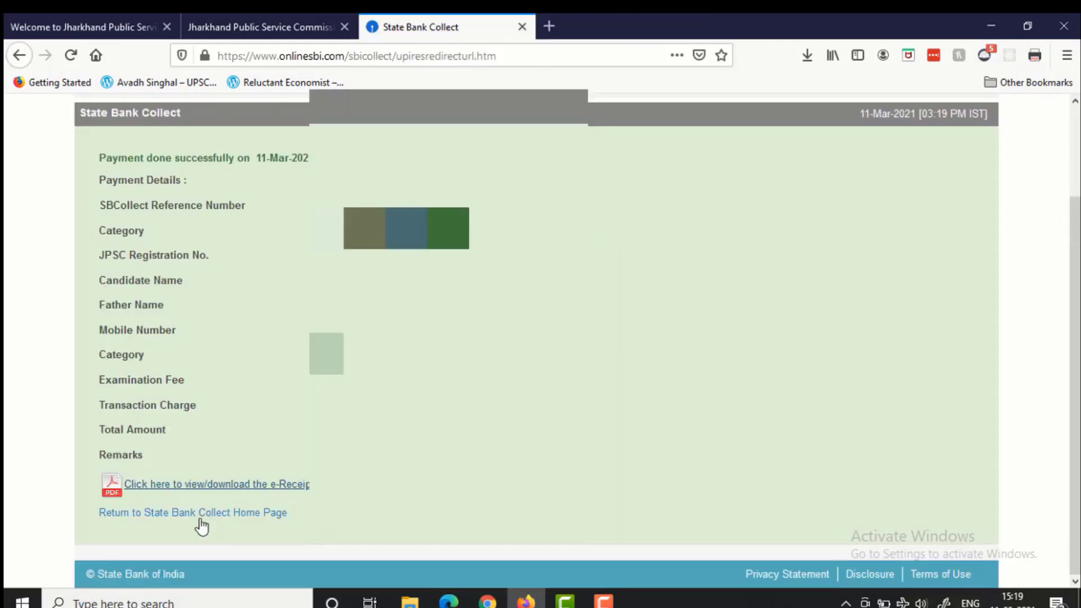
click(271, 513)
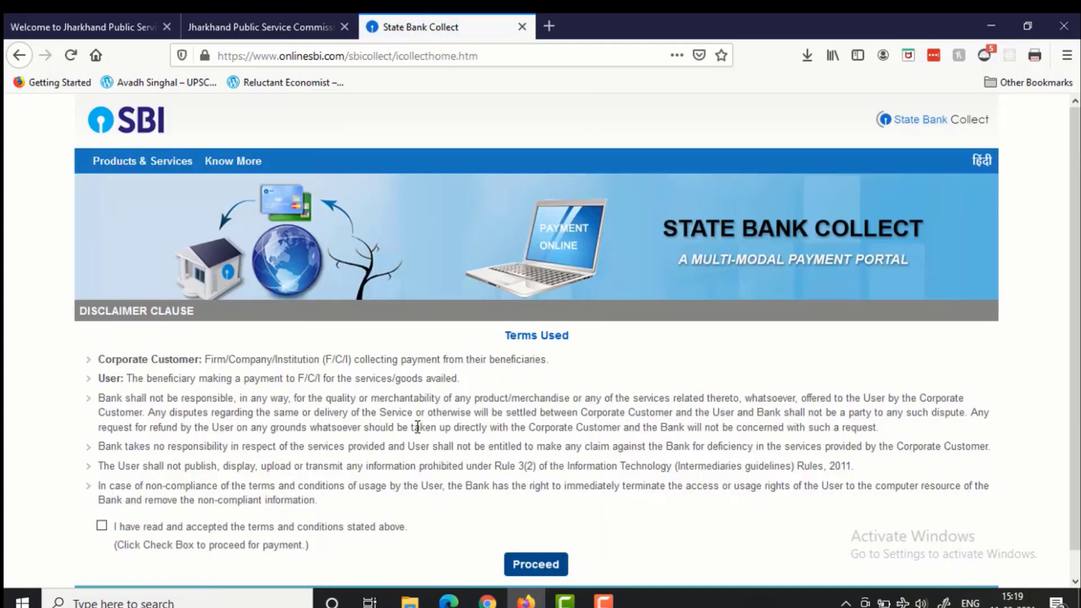
scroll(417, 426, down, 1)
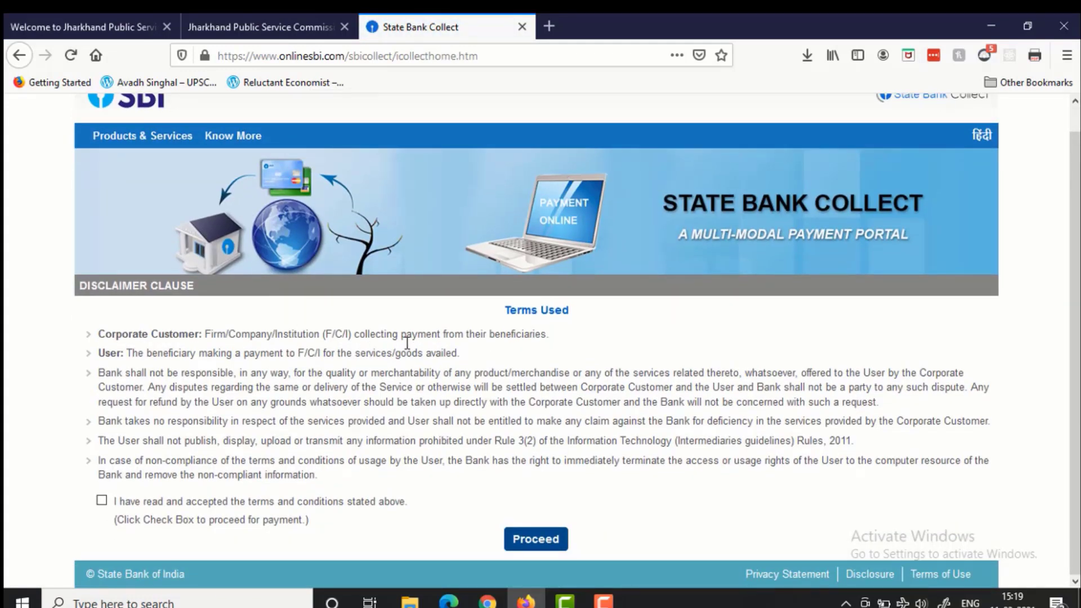
- Check the payment status on the JPSC registration page and reload the page to refresh it
click(313, 22)
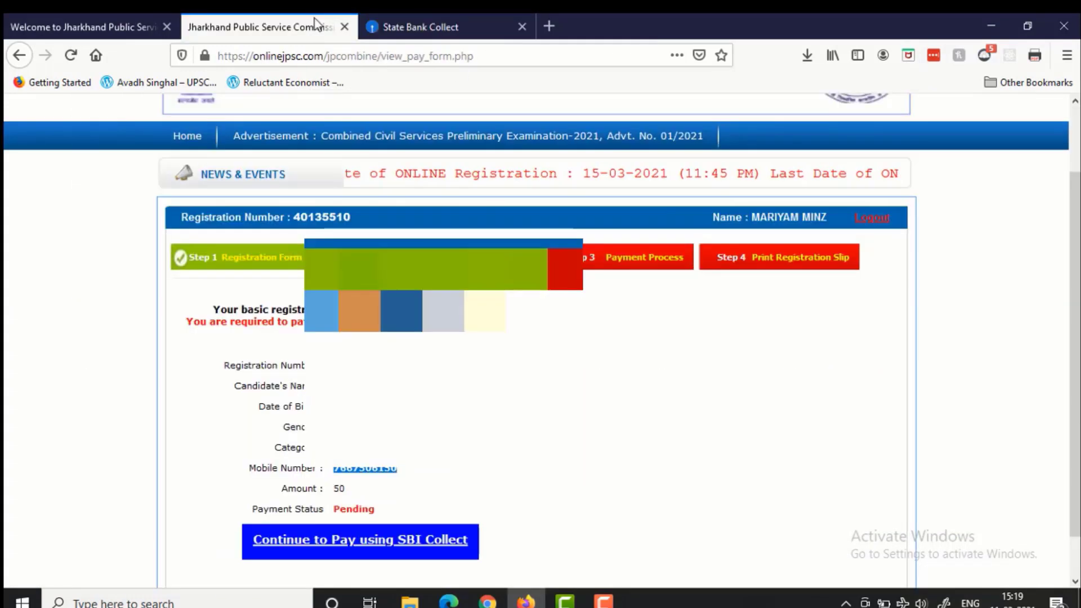
scroll(343, 482, down, 1)
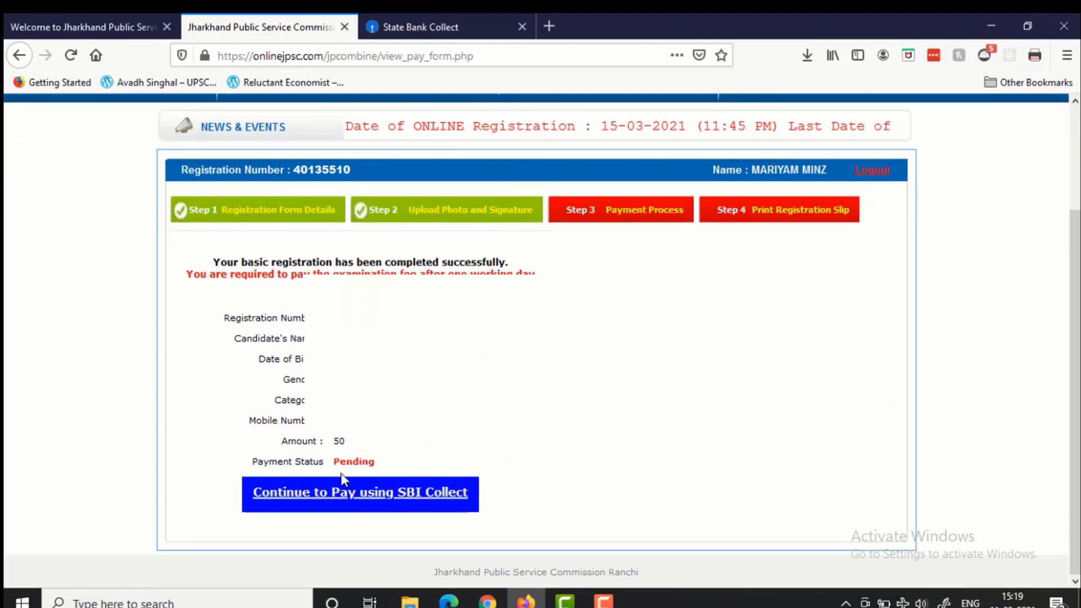
drag(334, 461, 397, 464)
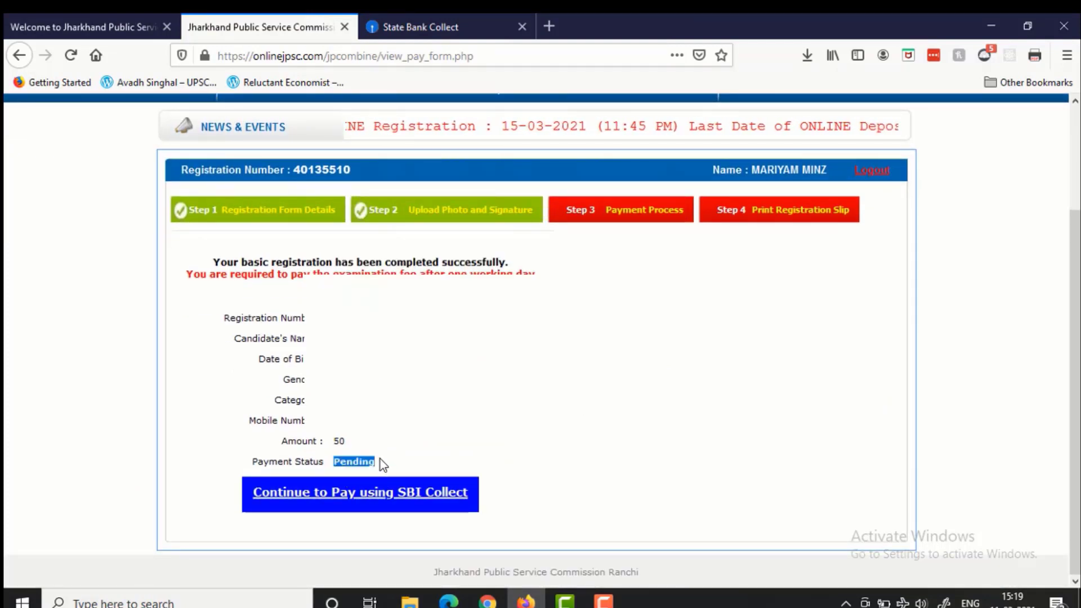
click(70, 56)
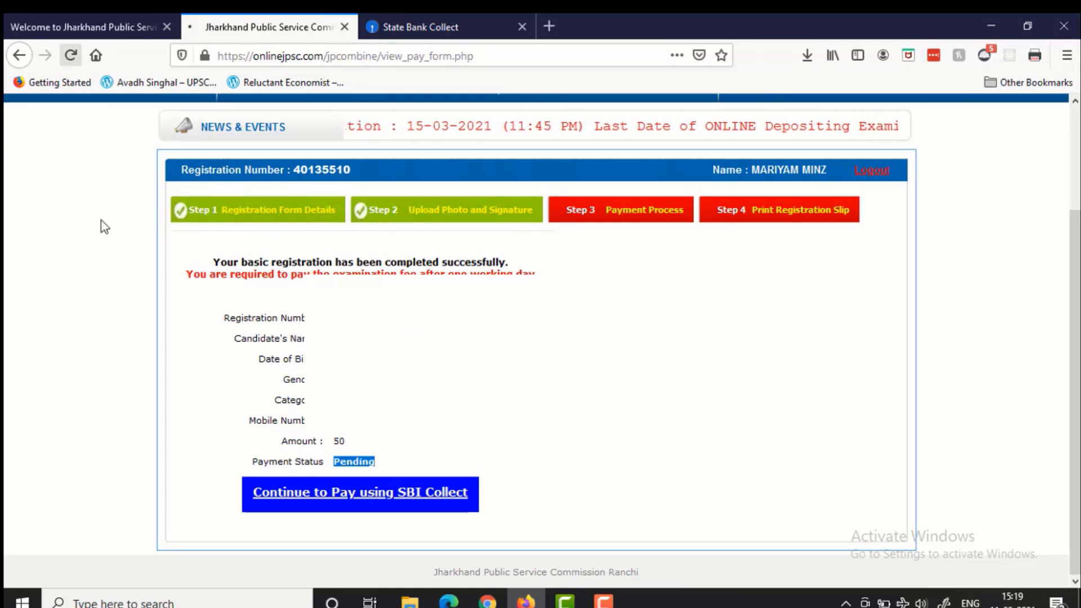